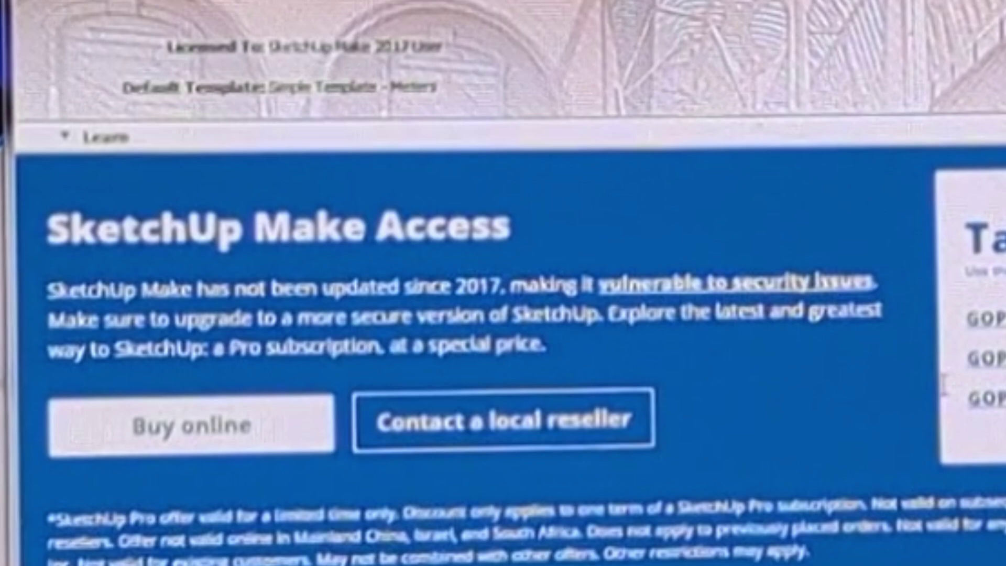
Step: Select the discount code text in the welcome panel, then clear the selection
double_click(949, 363)
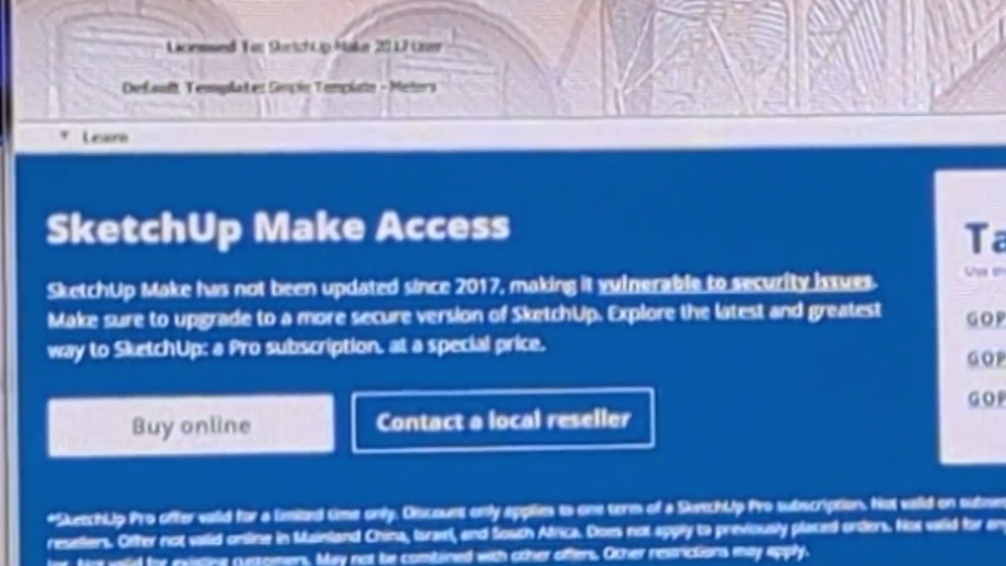
key(ctrl+a)
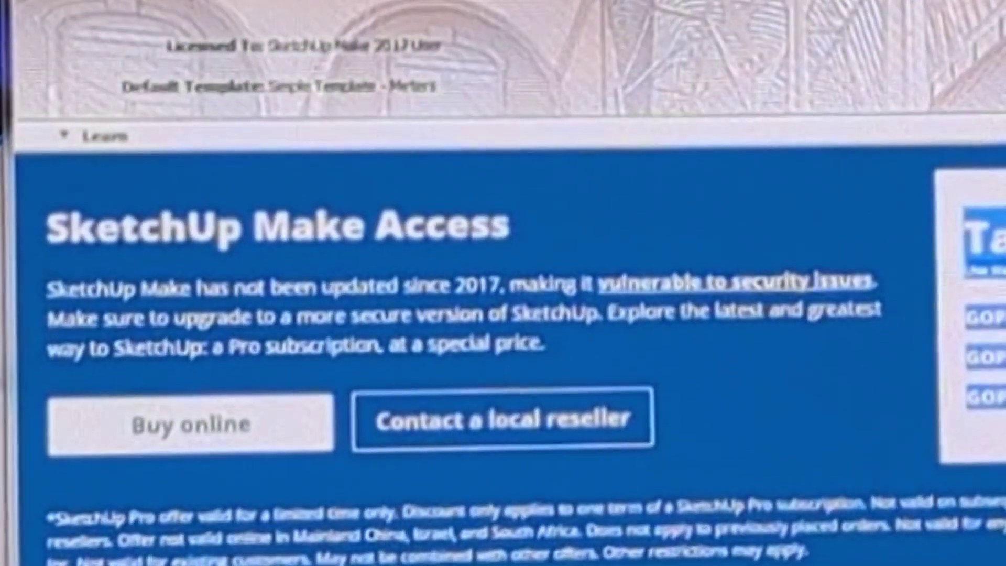
click(883, 436)
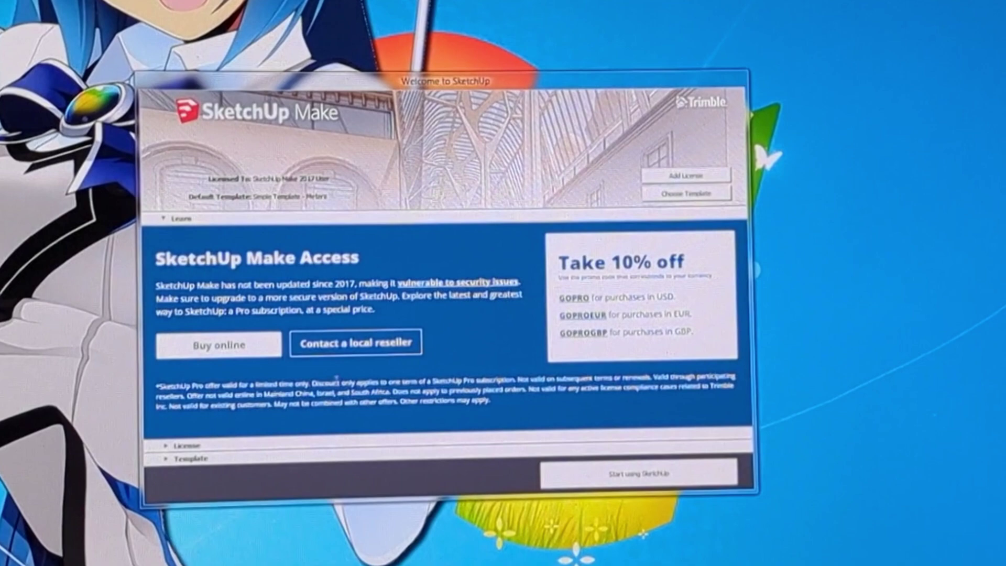
Step: Review the license details and template list, keeping Simple Template - Meters, and start modelling
click(185, 445)
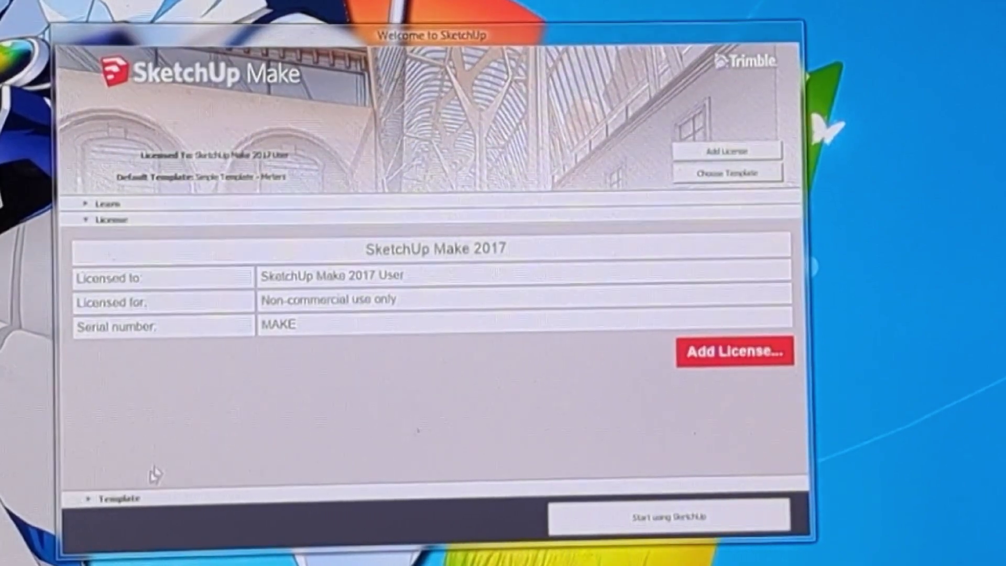
click(81, 509)
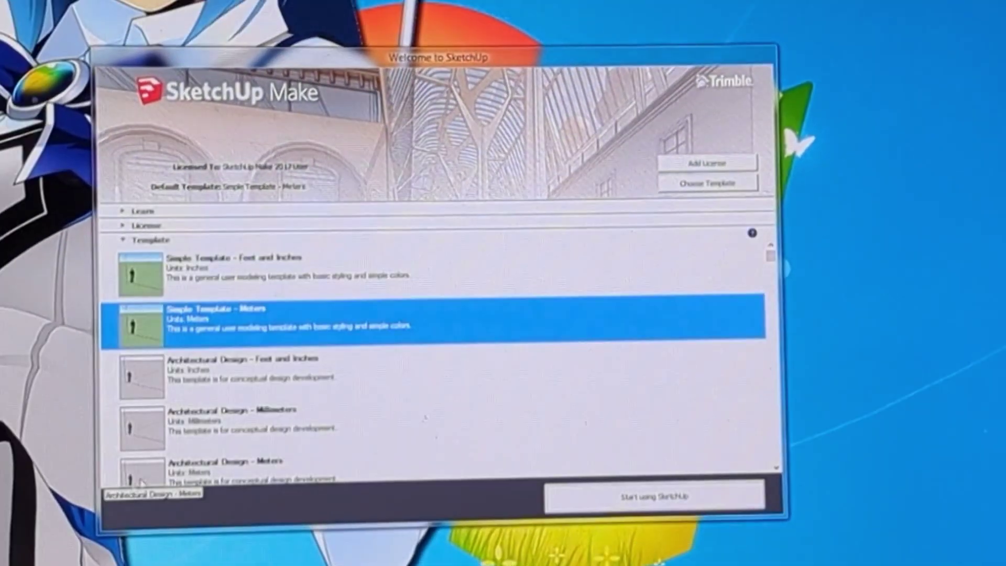
scroll(267, 342, down, 3)
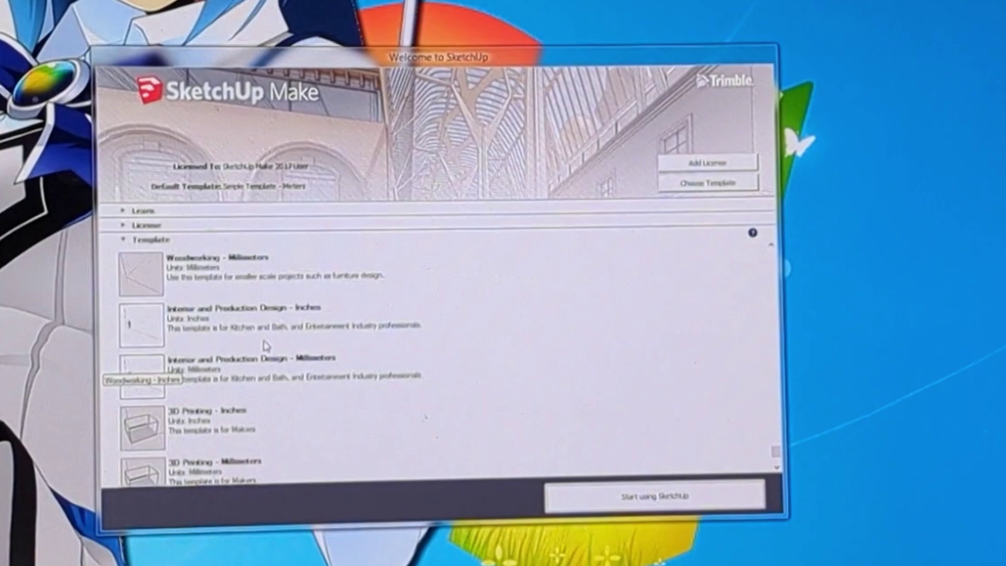
scroll(266, 343, down, 1)
scroll(267, 346, up, 2)
scroll(269, 360, up, 2)
scroll(270, 359, up, 3)
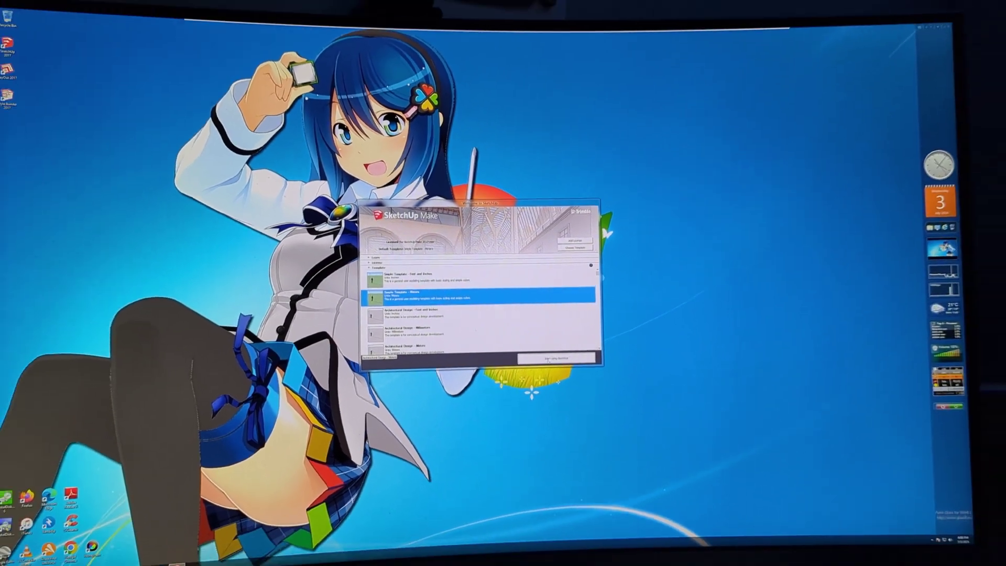
click(542, 348)
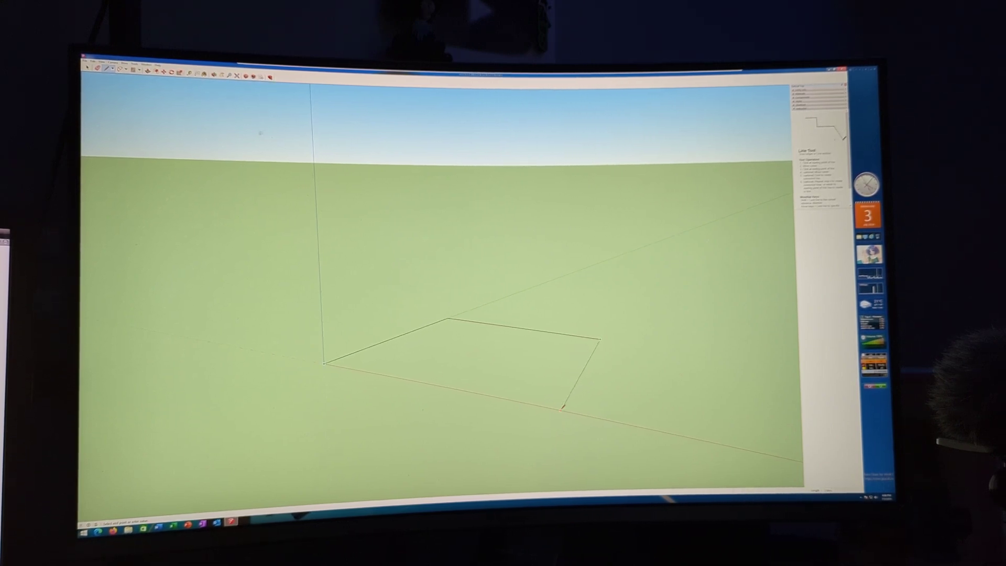
Step: Close the square outline into a face and push/pull it up into a tall box
click(563, 407)
mouse_move(563, 407)
middle_down()
mouse_move(438, 307)
mouse_move(535, 432)
mouse_move(528, 464)
mouse_move(265, 293)
middle_up()
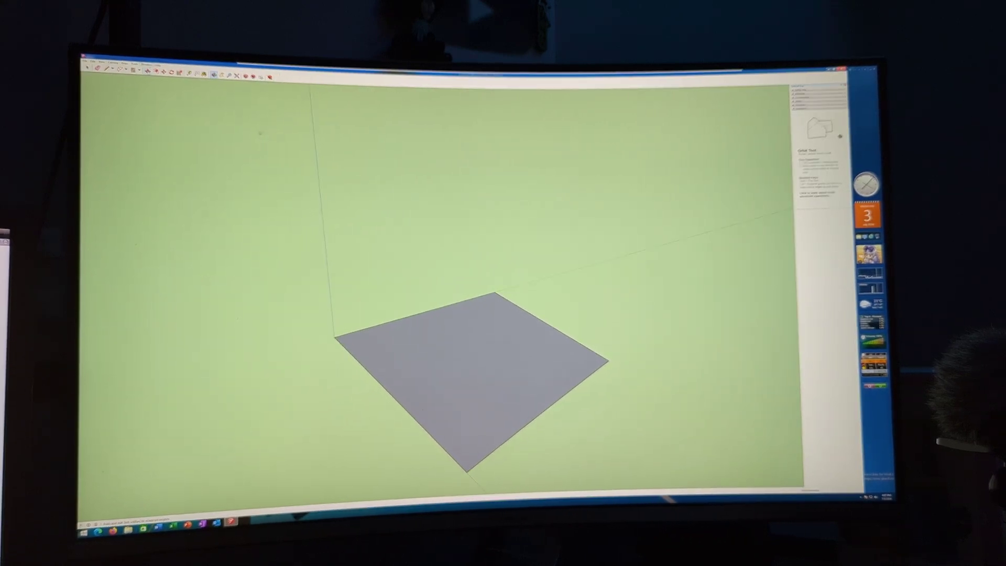
drag(439, 373, 449, 185)
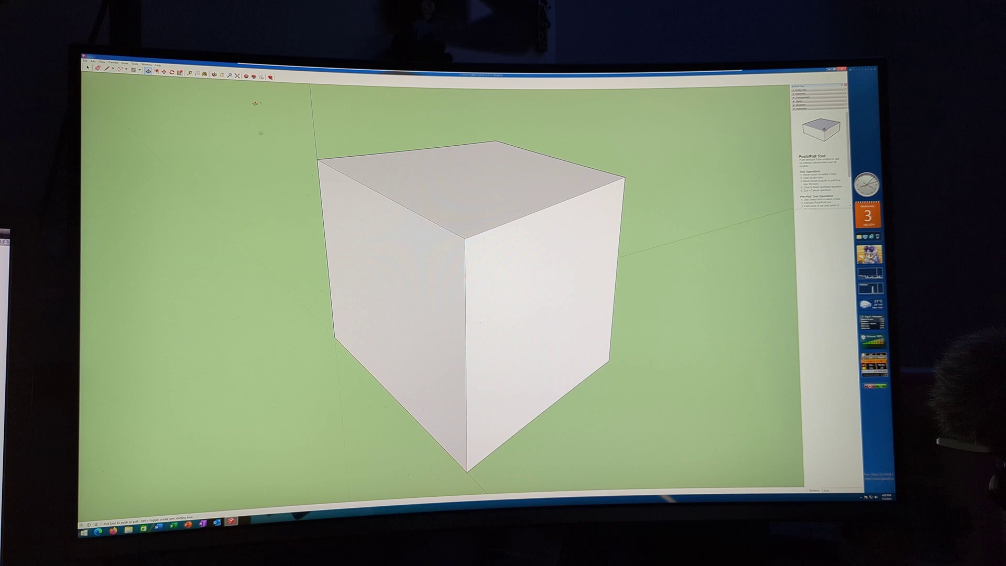
Step: View the box at eye level, save the model, and quit SketchUp
mouse_move(242, 99)
middle_down()
mouse_move(354, 280)
mouse_move(337, 180)
mouse_move(247, 321)
mouse_move(278, 406)
mouse_move(253, 312)
middle_up()
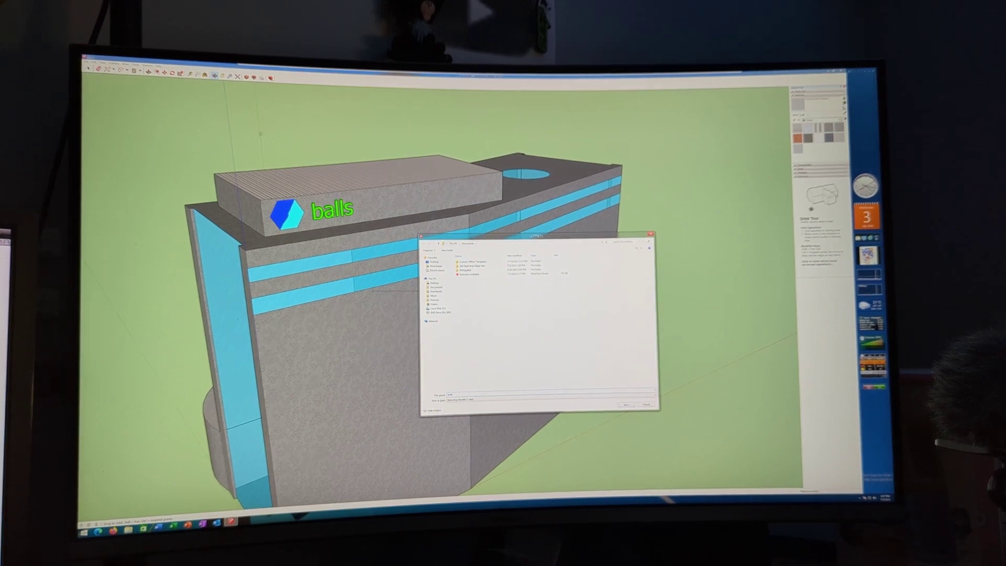
key(Return)
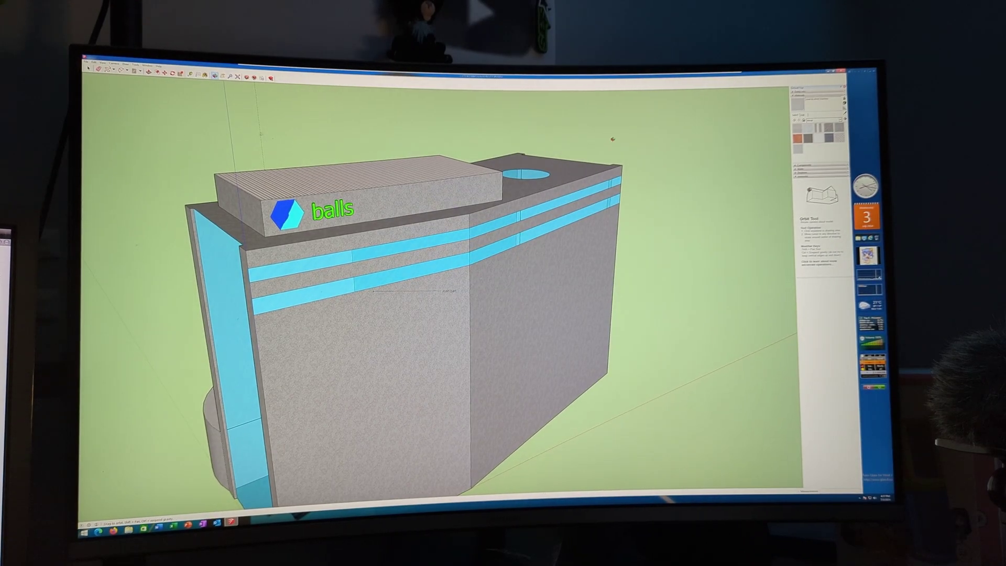
key(alt+F4)
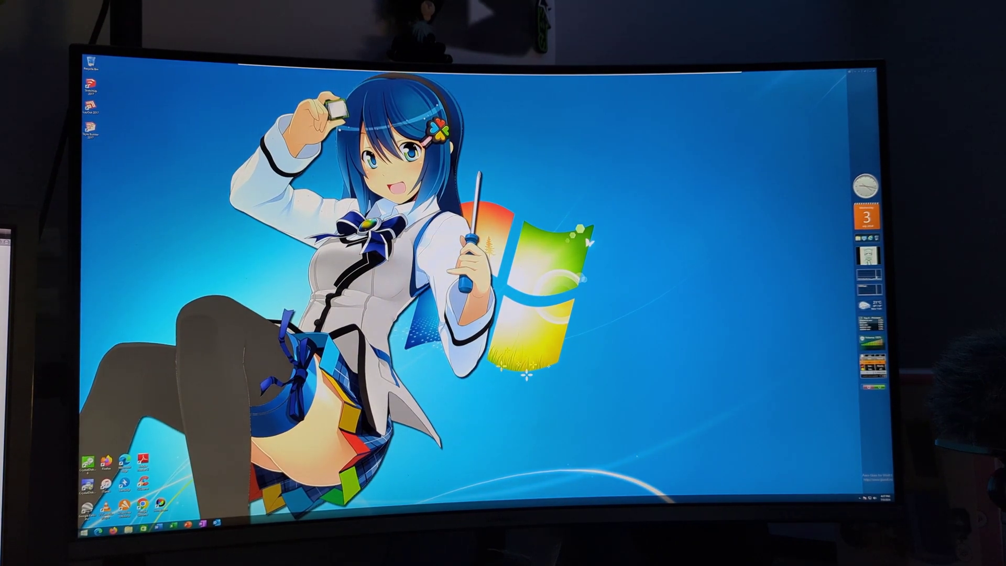
Step: Open the car .skp model from File Explorer in SketchUp and minimize the Explorer window
key(super+e)
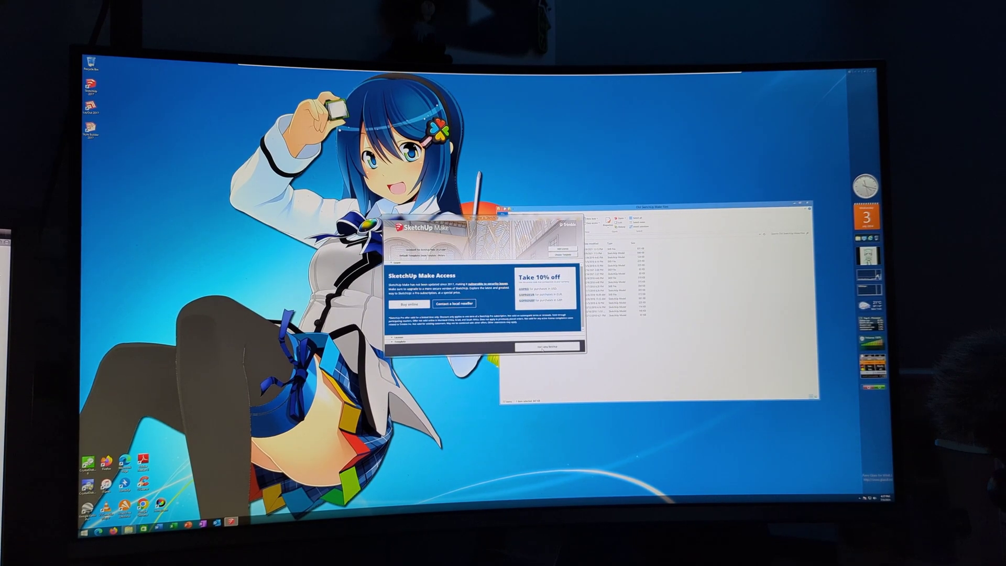
click(538, 350)
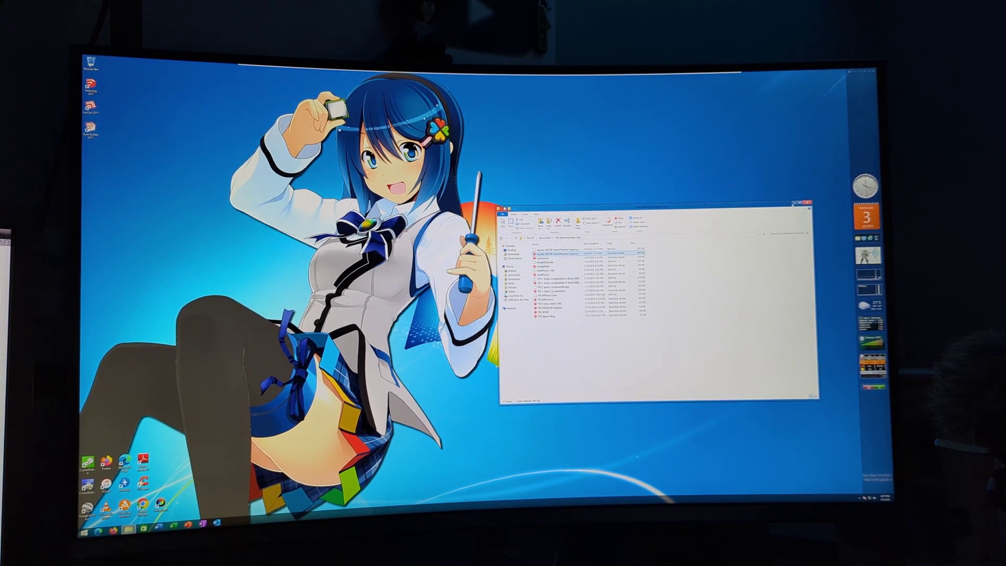
click(794, 204)
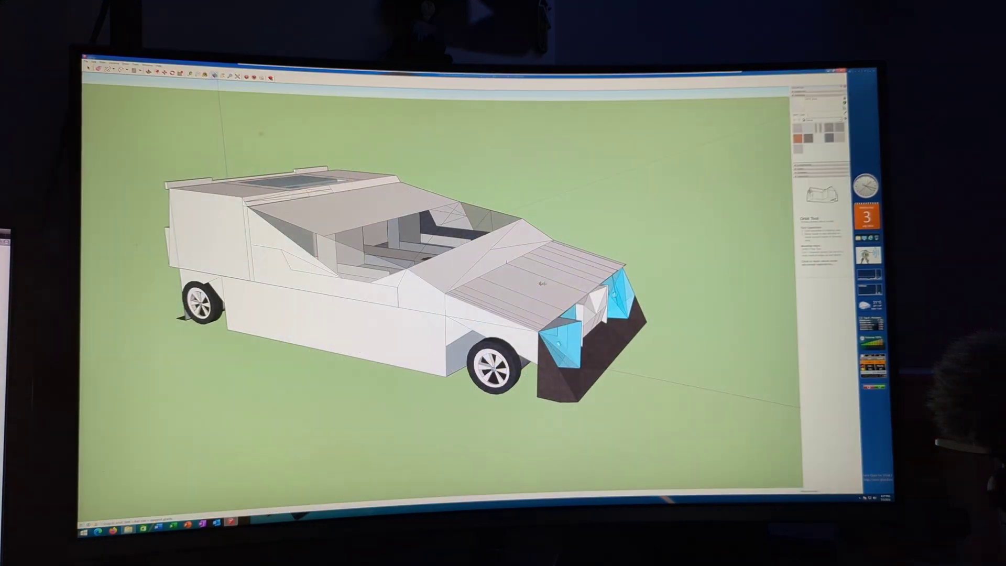
Step: Orbit around the car, close in on its roof, and switch between Select and Rotate
mouse_move(541, 284)
mouse_down()
mouse_move(505, 254)
mouse_move(568, 273)
mouse_up()
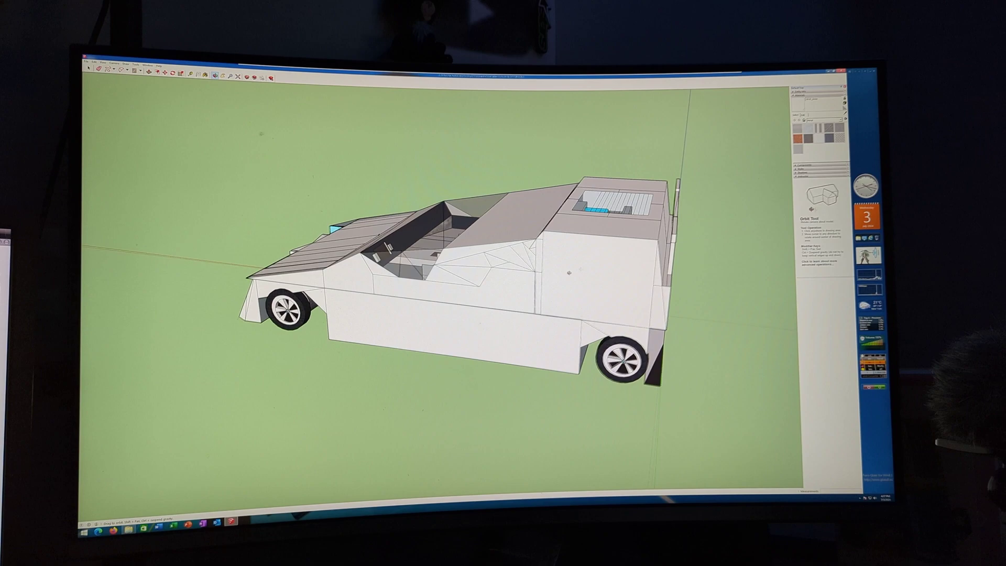
drag(568, 272, 456, 287)
scroll(456, 287, down, 5)
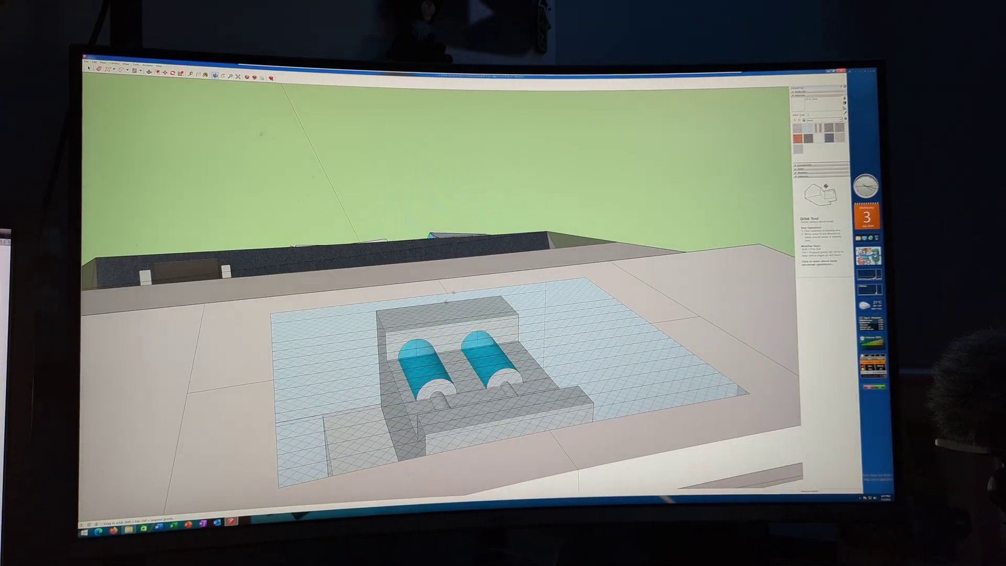
key(space)
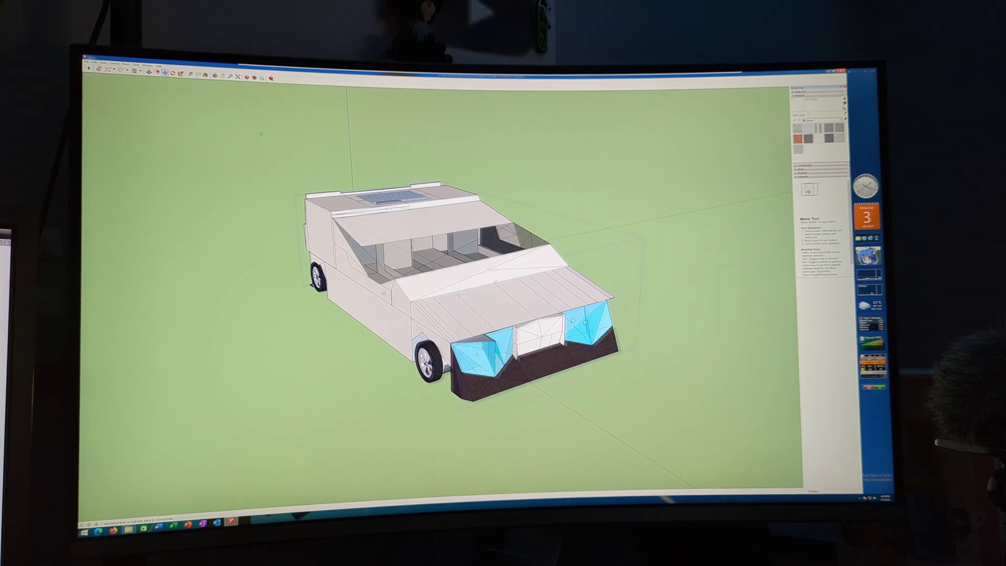
scroll(354, 236, down, 4)
scroll(333, 221, up, 4)
key(q)
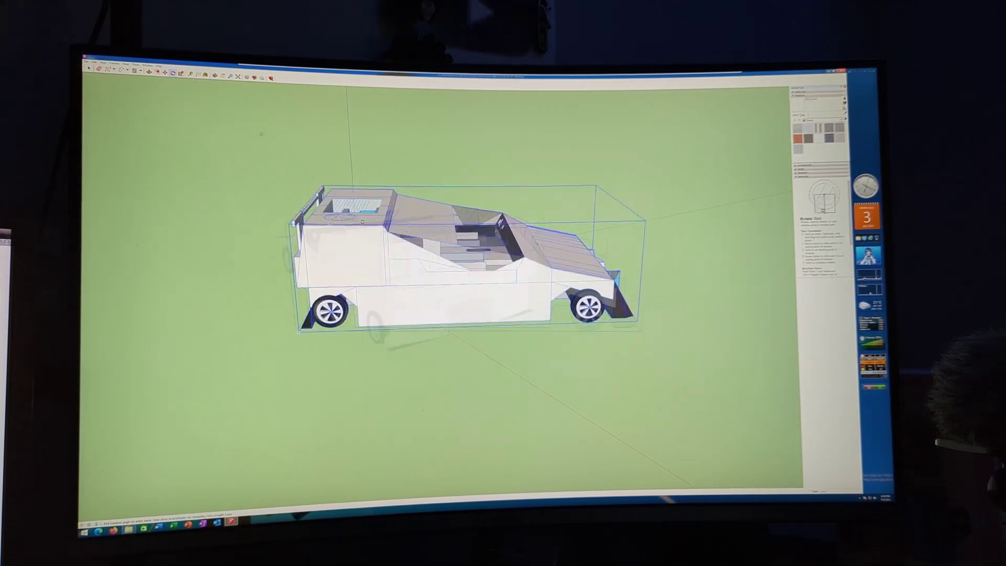
middle_drag(464, 259, 408, 237)
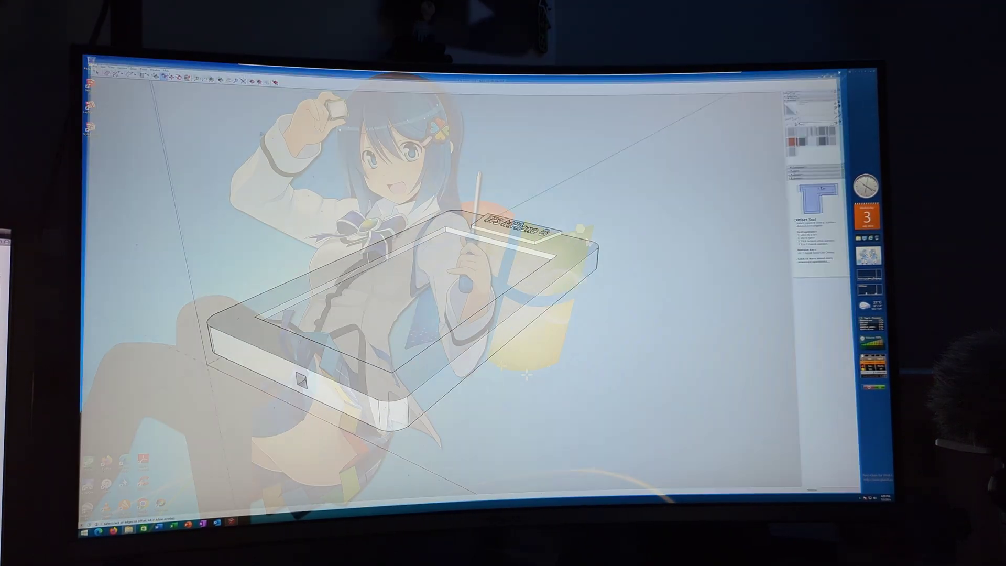